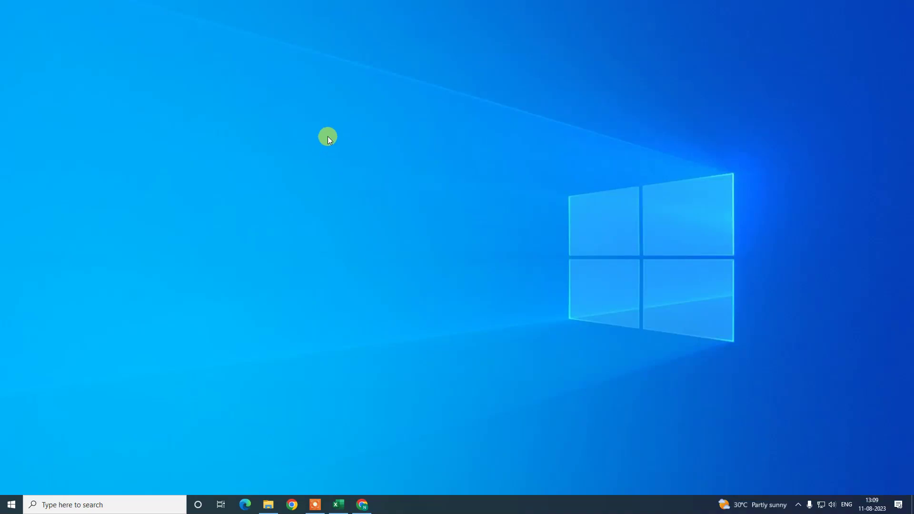
Step: Refresh the Windows desktop twice from its right-click menu
right_click(318, 81)
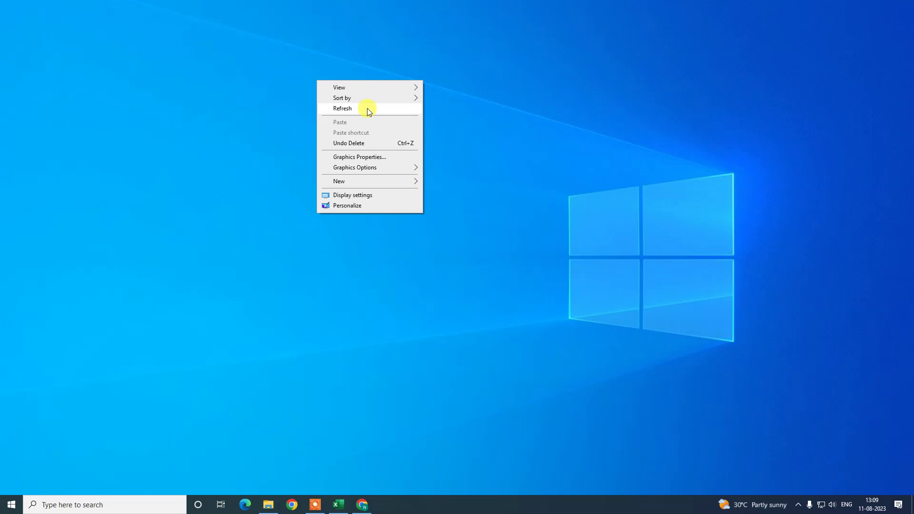
left_click(367, 108)
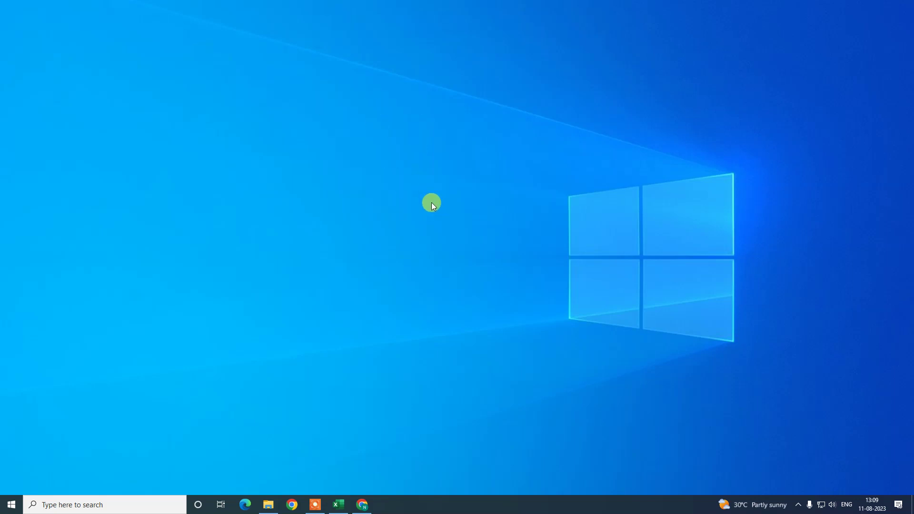
right_click(287, 109)
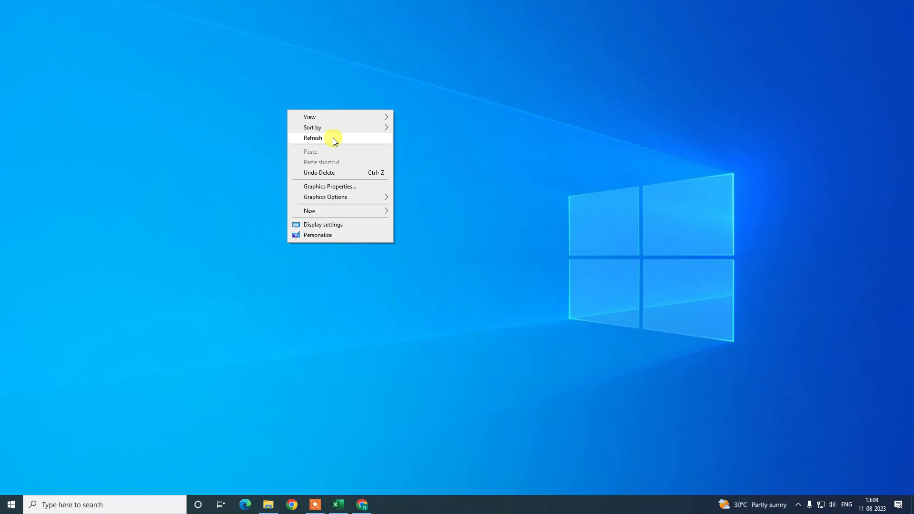
left_click(333, 138)
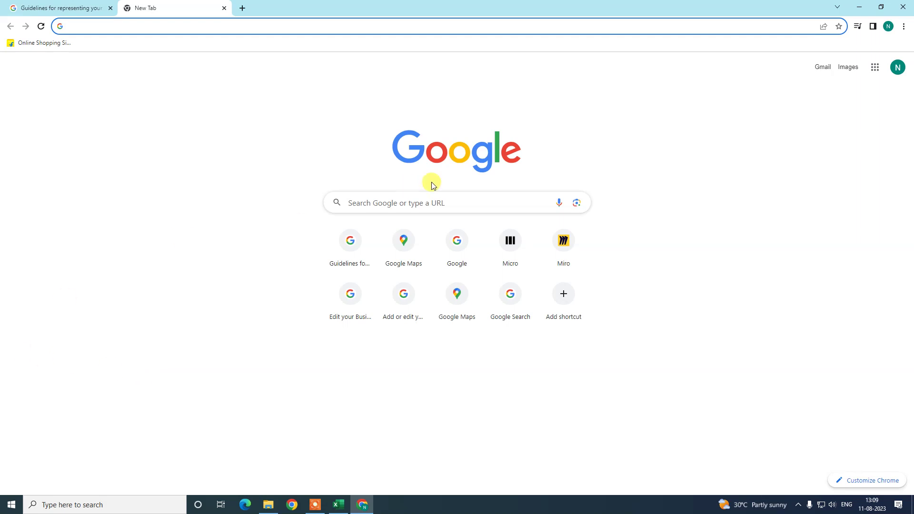
Step: View the signed-in Google account from the profile avatar, then close the account panel
left_click(897, 68)
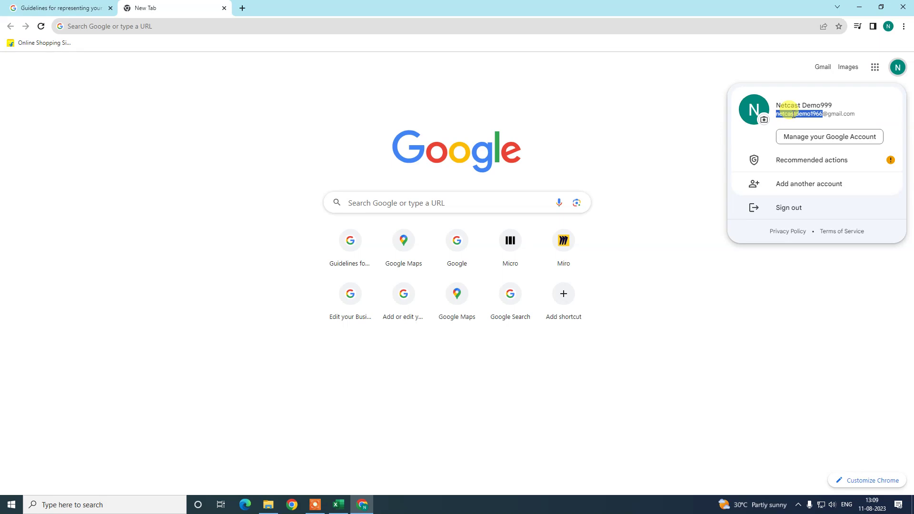
left_click(782, 115)
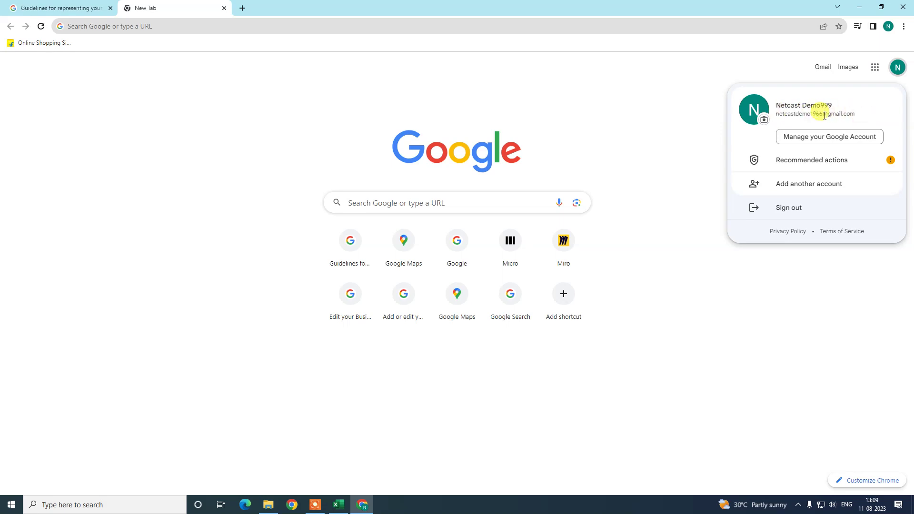
left_click(345, 125)
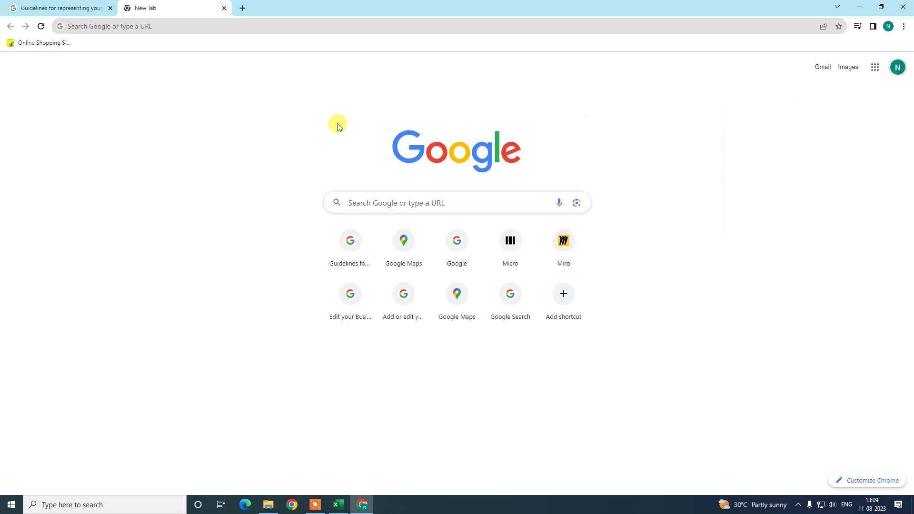
Step: Search Google for 'my business' and read the note about visibility to managers
left_click(356, 200)
left_click(413, 226)
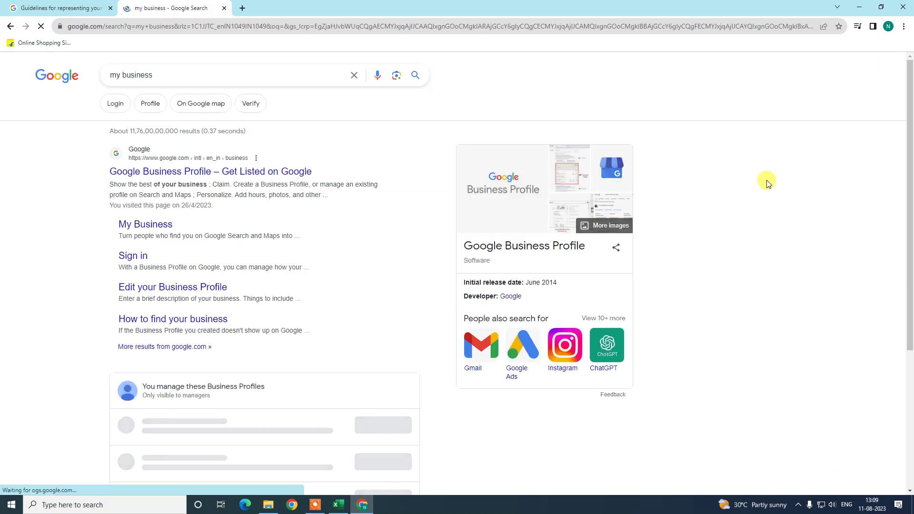
scroll(194, 174, "down", 1)
scroll(194, 175, "down", 3)
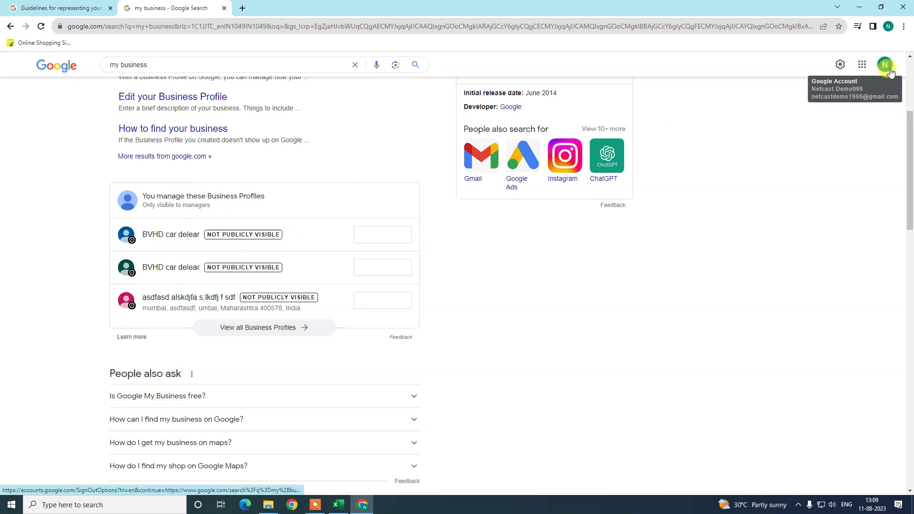
left_click_drag(146, 202, 210, 205)
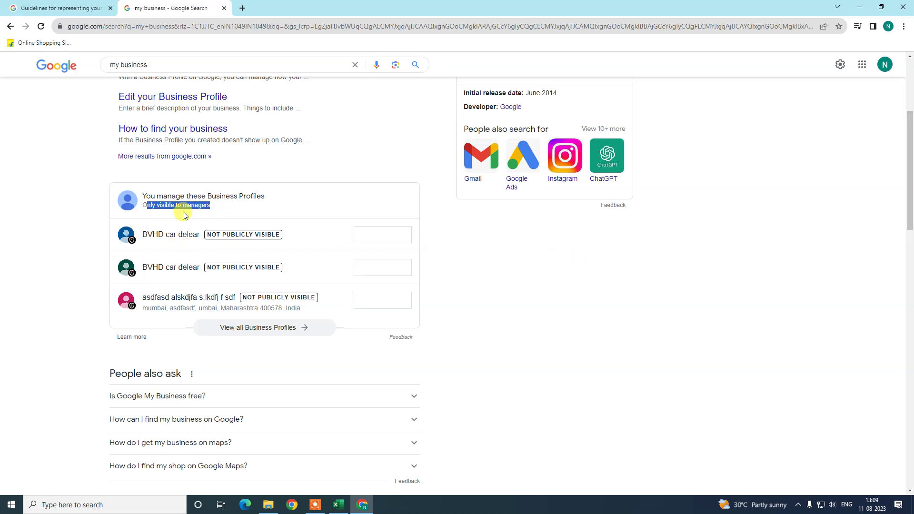
left_click(414, 206)
Step: Open the BVHD car delear profile from the list of all Business Profiles
left_click(238, 334)
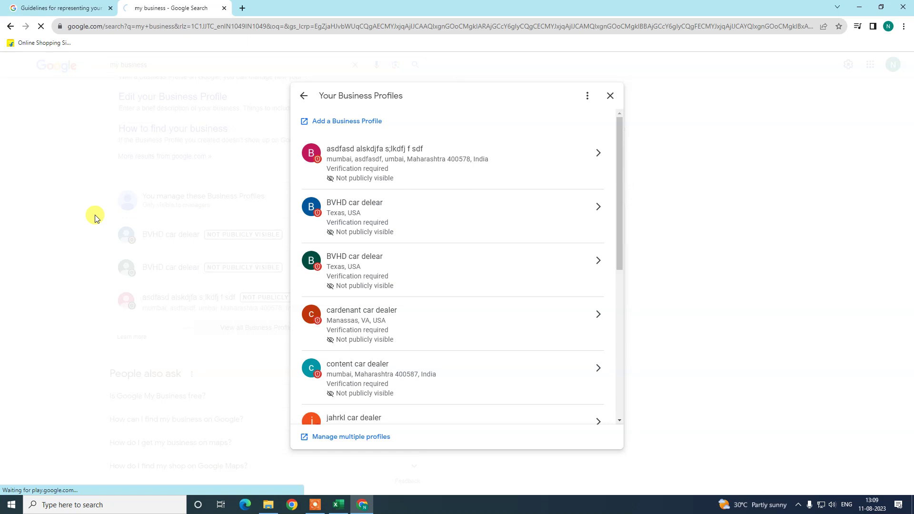
left_click(88, 256)
left_click_drag(53, 163, 752, 207)
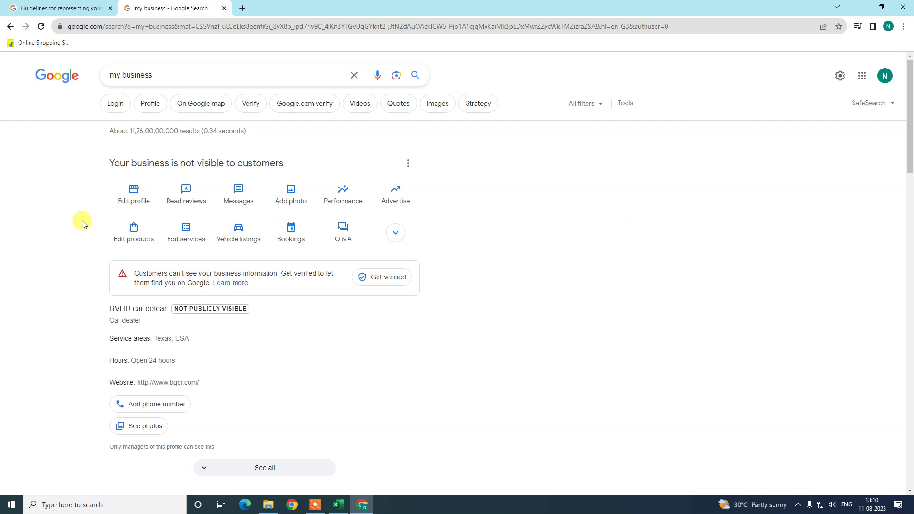
Step: Open Edit profile and go to the Hours section of Business information
left_click(132, 202)
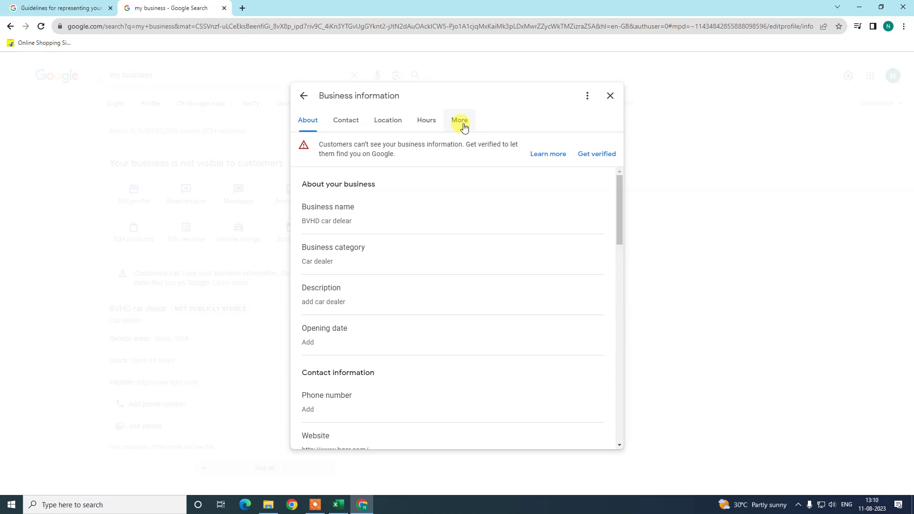
left_click(431, 125)
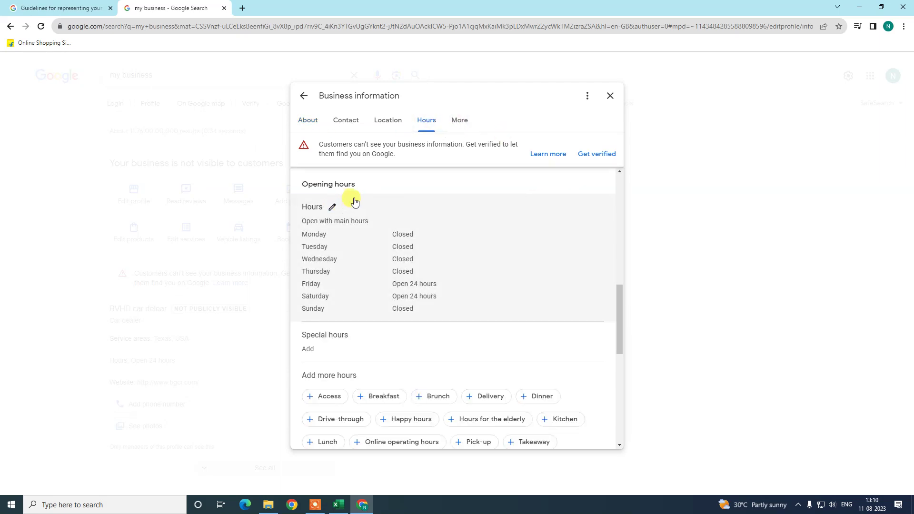
Step: Edit Hours and choose 'Open with no main hours' as the business status
left_click(333, 210)
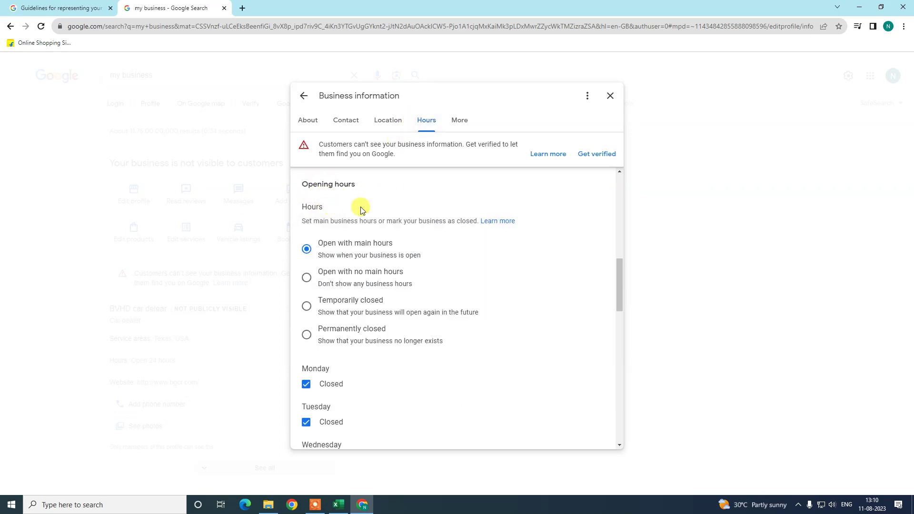
left_click(307, 339)
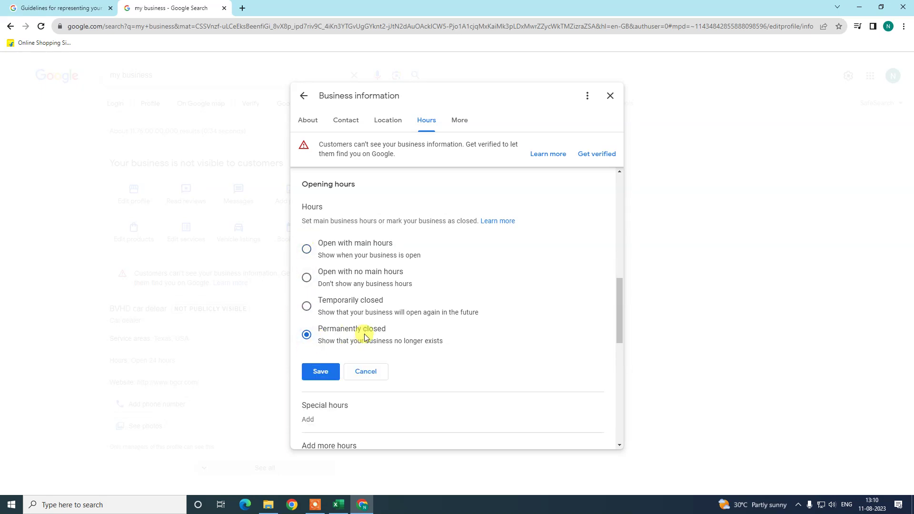
left_click(306, 277)
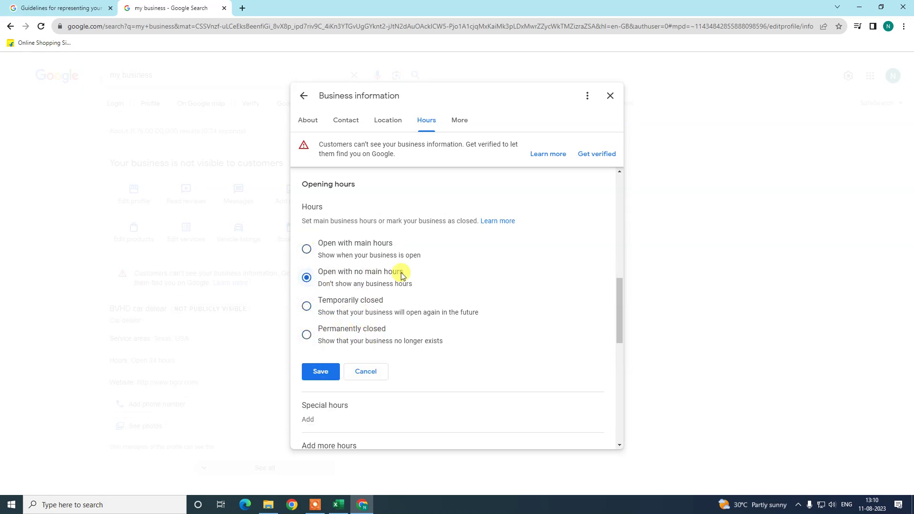
Step: Switch to per-day hours and open Monday through Thursday plus Sunday
left_click(307, 250)
scroll(334, 271, "down", 4)
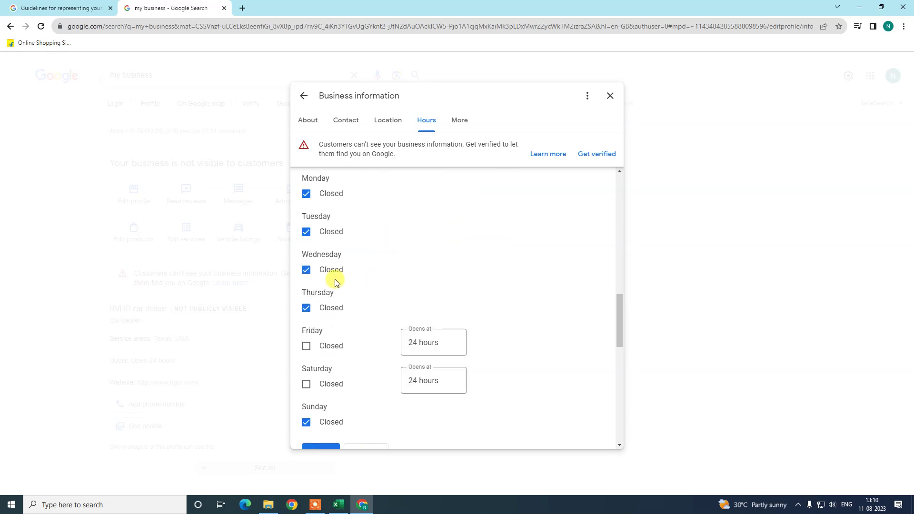
left_click(306, 194)
left_click(307, 231)
left_click(307, 269)
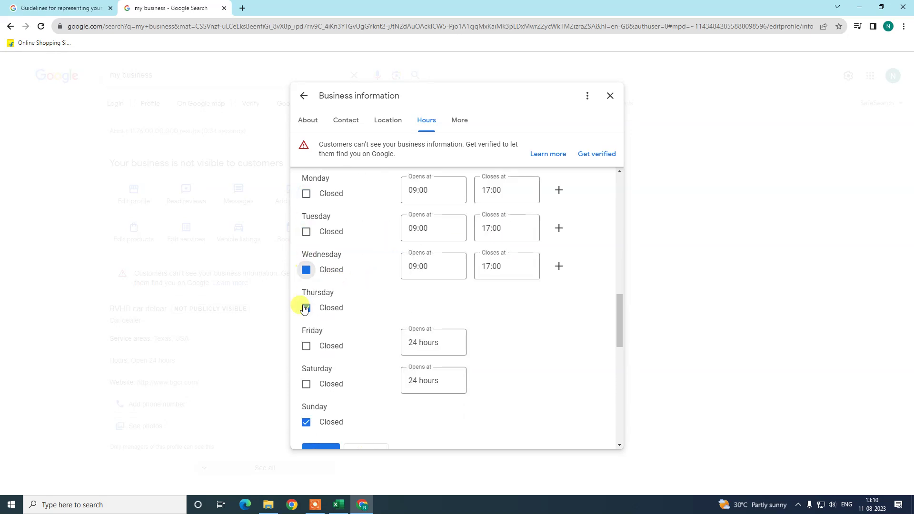
left_click(317, 308)
scroll(329, 290, "down", 2)
left_click(308, 330)
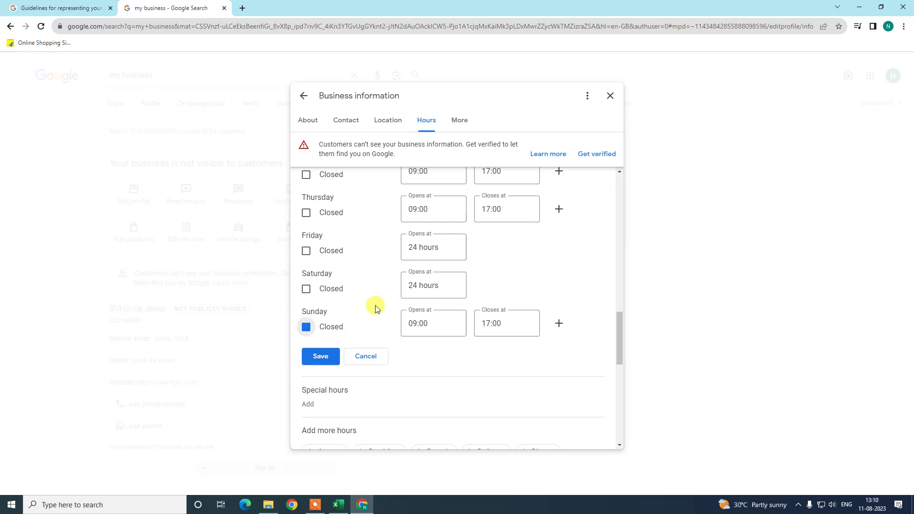
scroll(375, 306, "up", 4)
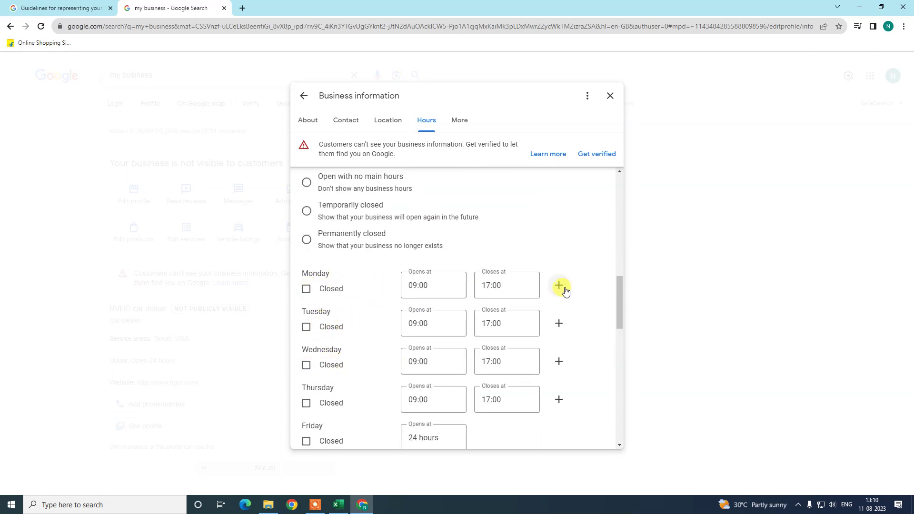
Step: Toggle Monday closed and back open, keeping its 09:00–17:00 hours
left_click(308, 291)
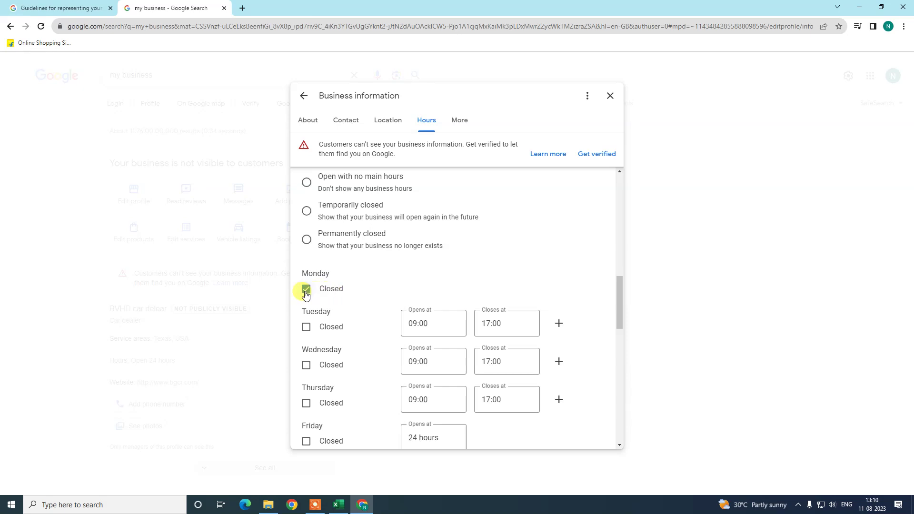
left_click(307, 291)
left_click(426, 285)
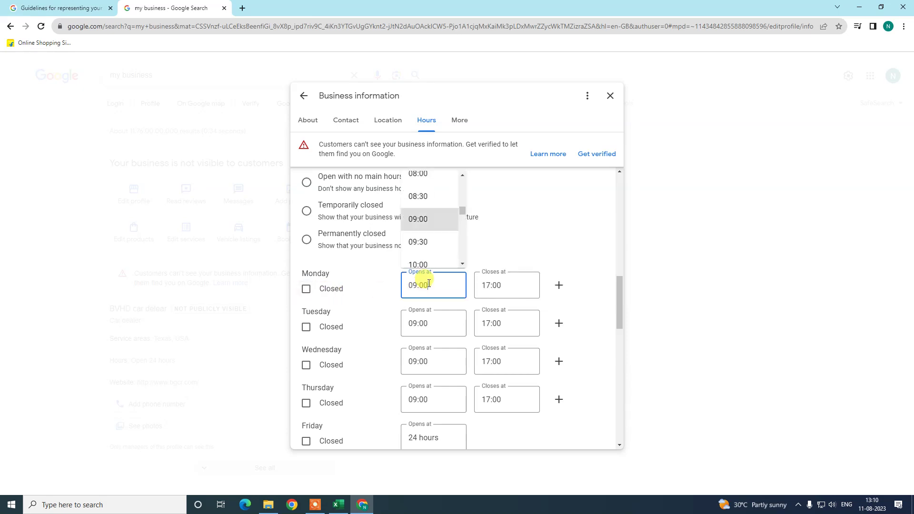
left_click(432, 219)
left_click(505, 285)
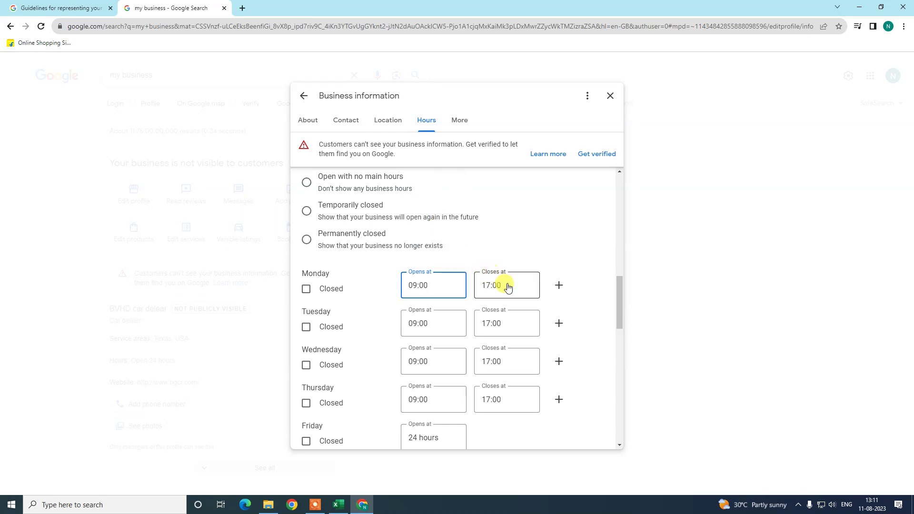
left_click(506, 220)
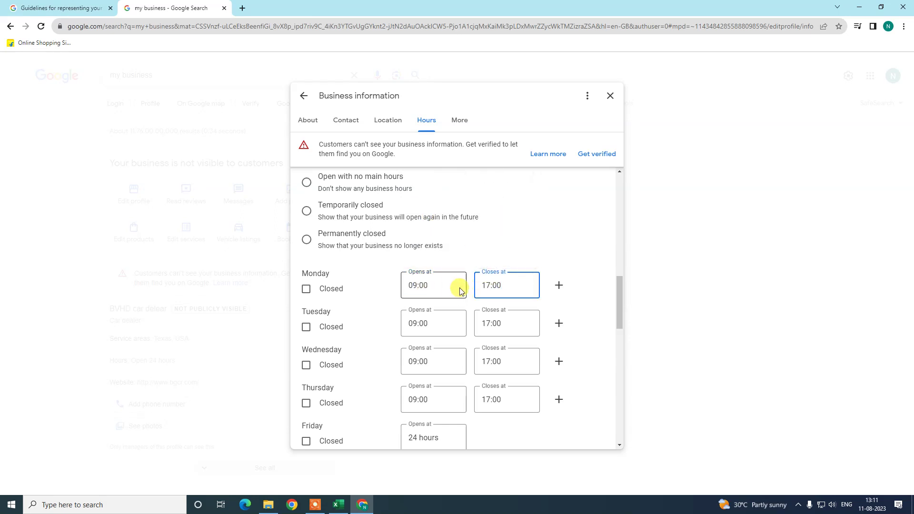
scroll(557, 283, "down", 1)
Step: Add a second Monday time slot and make the first slot close at 12:00
left_click(559, 238)
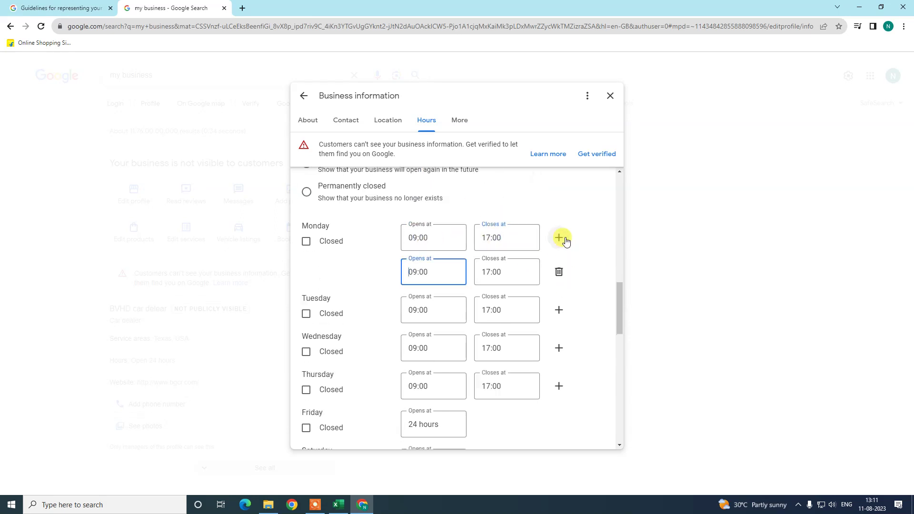
left_click(361, 268)
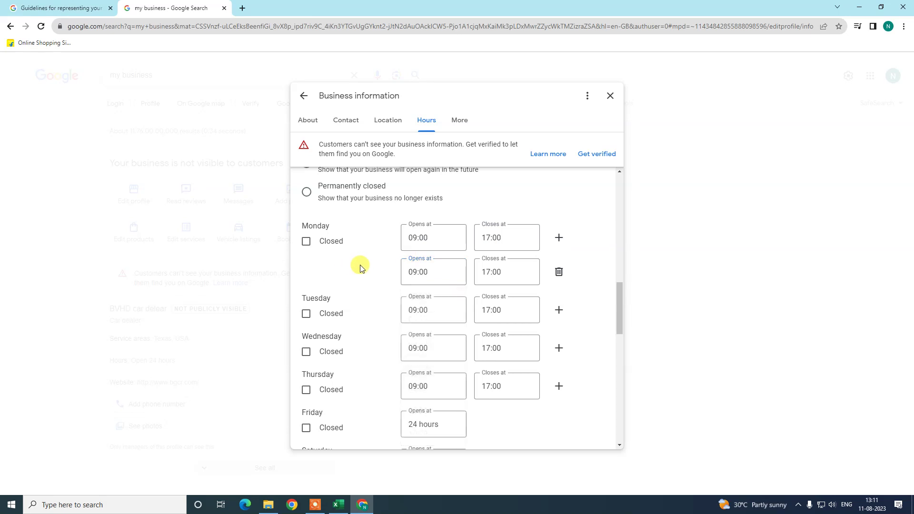
left_click(438, 237)
left_click(500, 236)
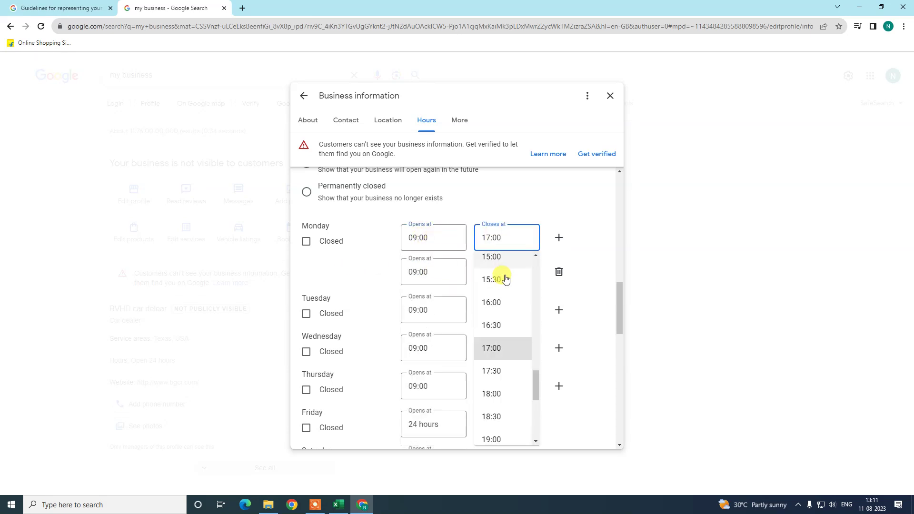
scroll(506, 296, "up", 3)
left_click(500, 262)
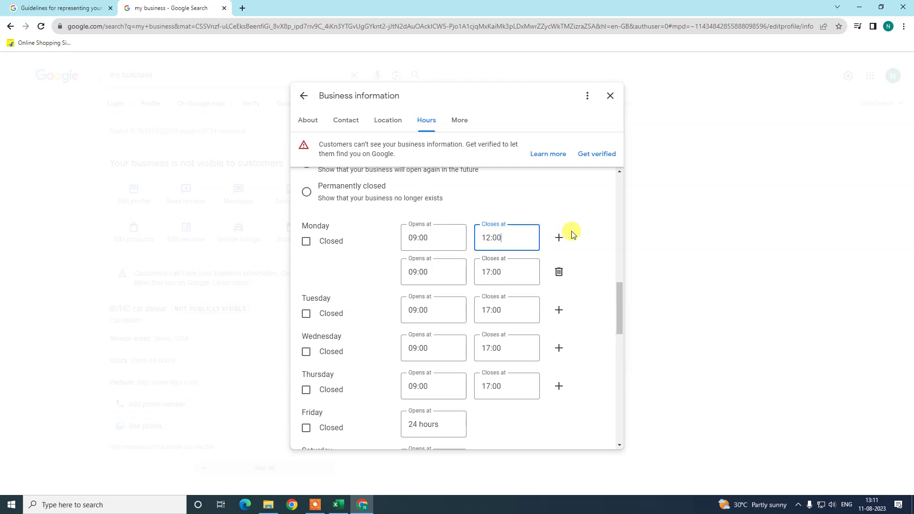
Step: Set Monday's second slot to open at 03:00 and close at 18:00
left_click(436, 267)
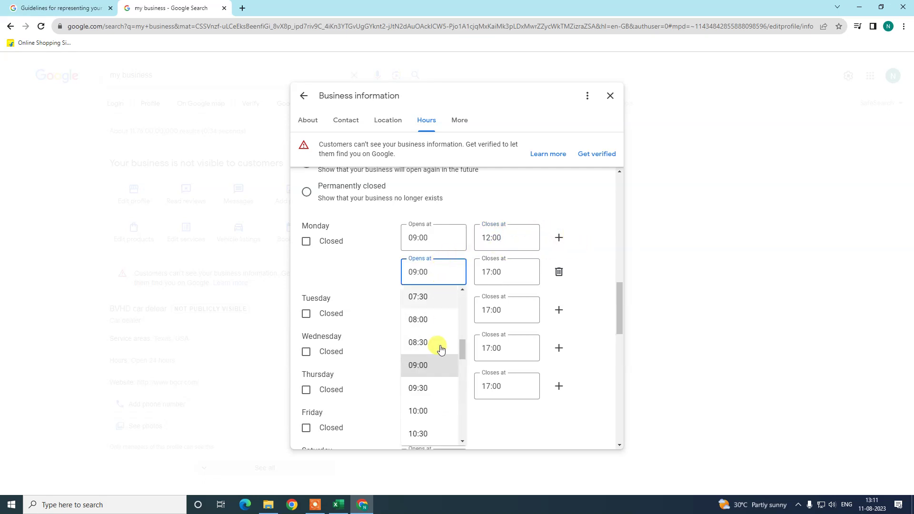
scroll(440, 339, "up", 4)
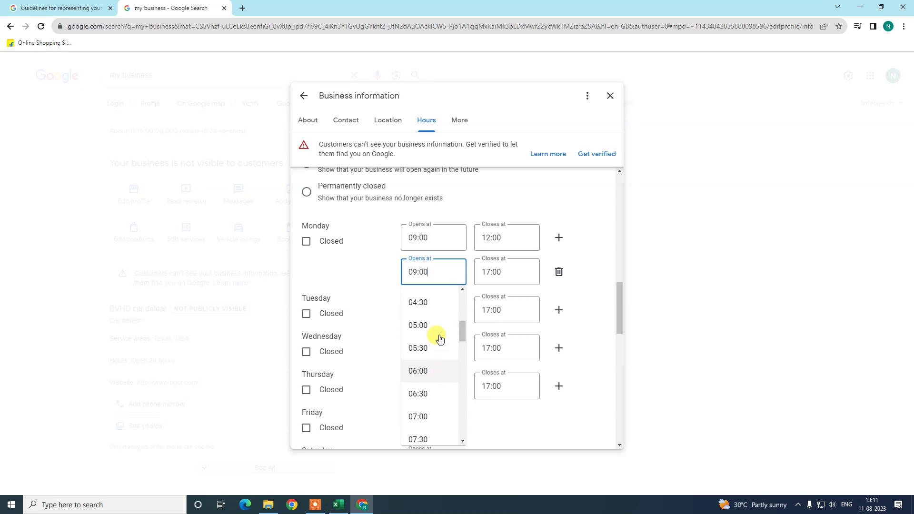
scroll(435, 310, "up", 2)
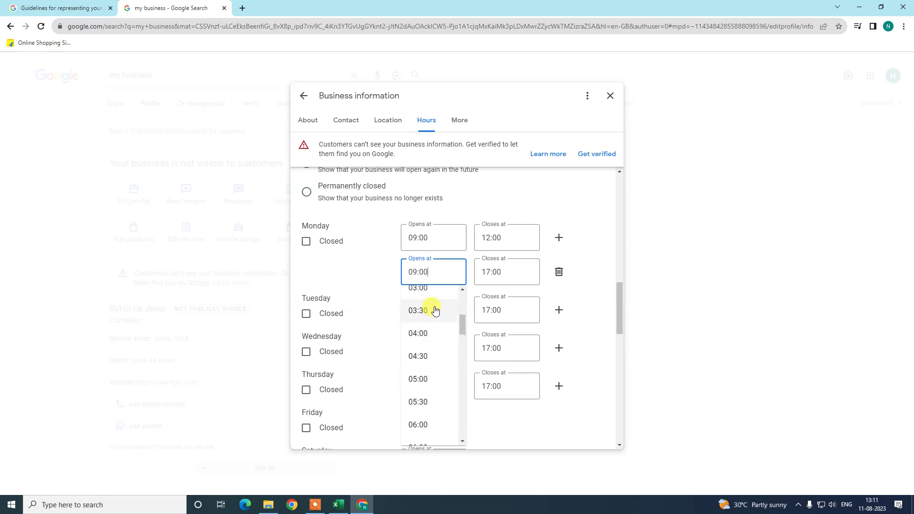
left_click(430, 331)
left_click(507, 267)
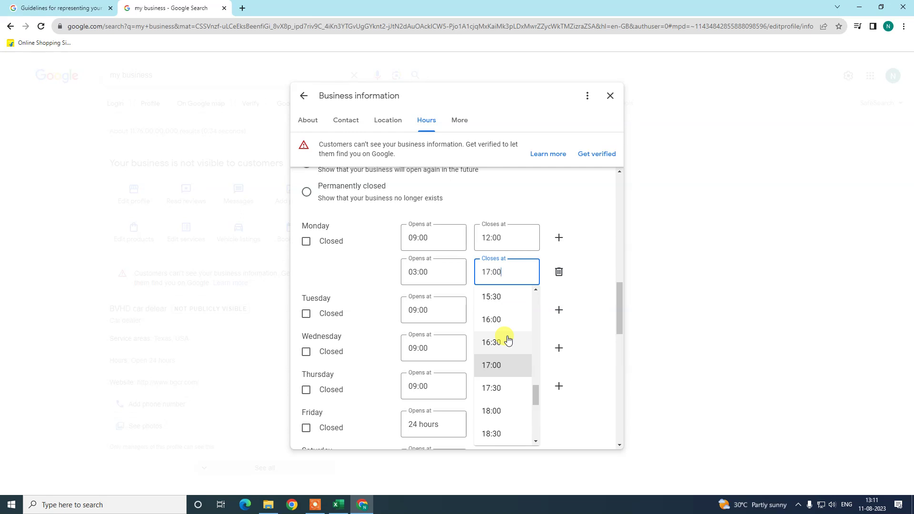
scroll(510, 371, "down", 1)
left_click(504, 364)
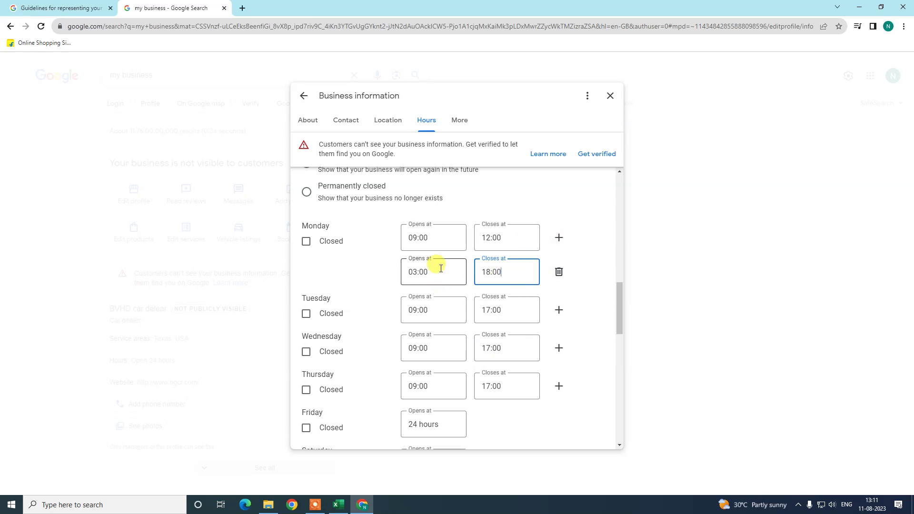
scroll(333, 268, "down", 2)
scroll(332, 270, "up", 1)
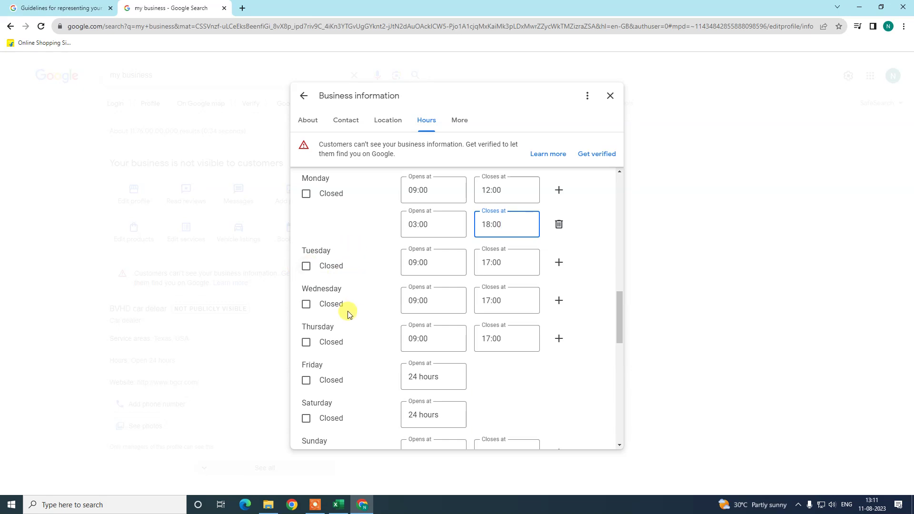
Step: Mark Sunday closed, keep Saturday at 24 hours, and save the weekly hours
scroll(320, 283, "down", 2)
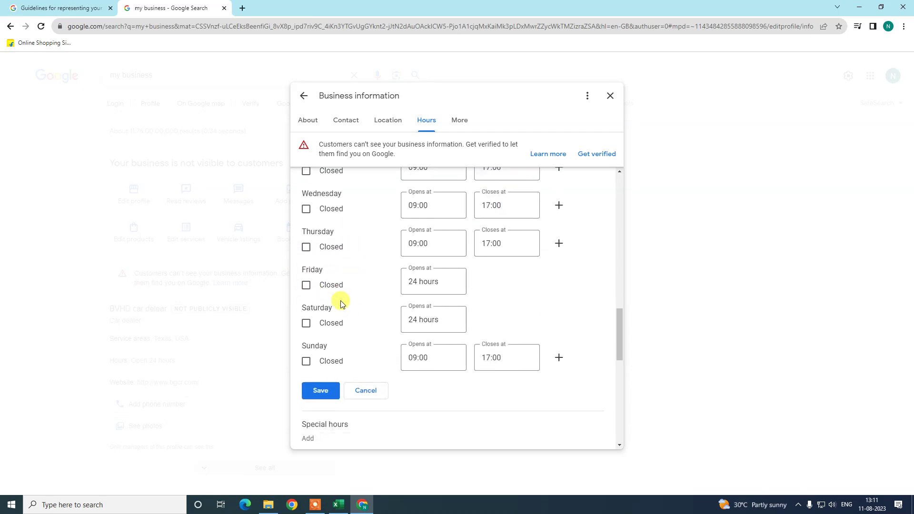
left_click(306, 362)
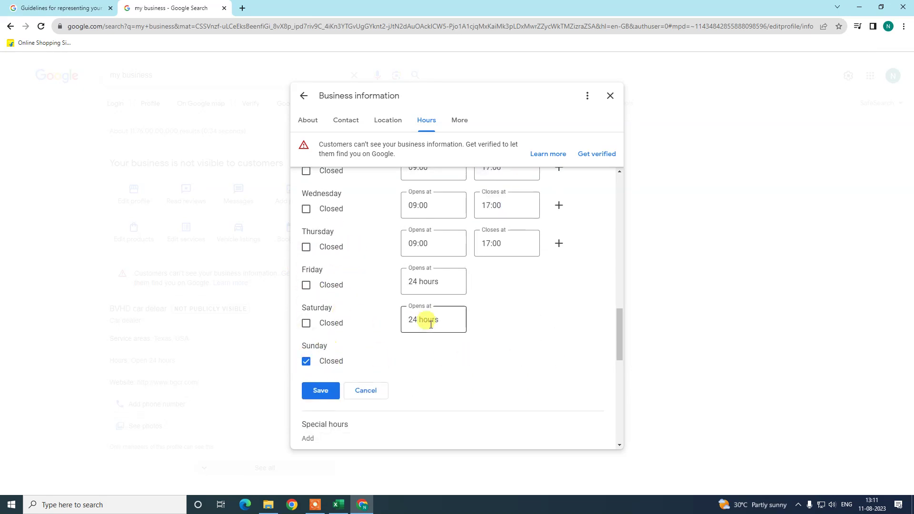
left_click(451, 319)
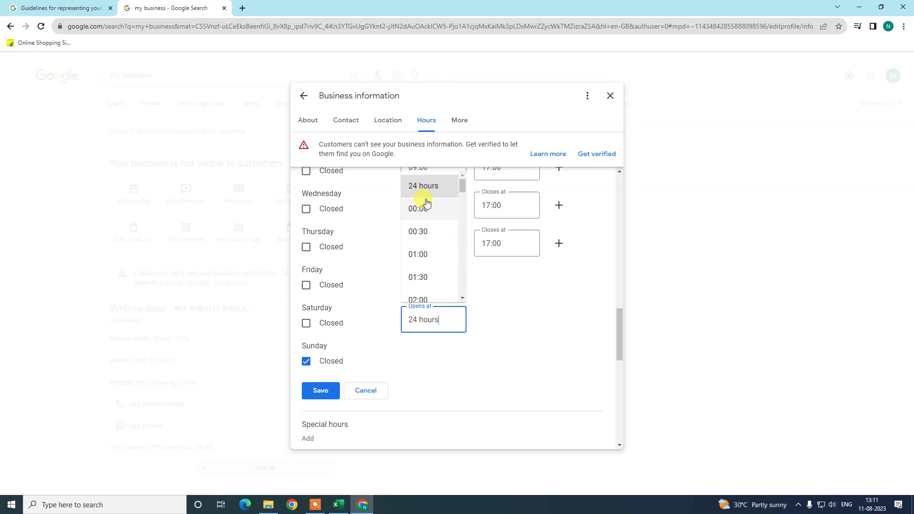
scroll(428, 193, "up", 1)
left_click(434, 238)
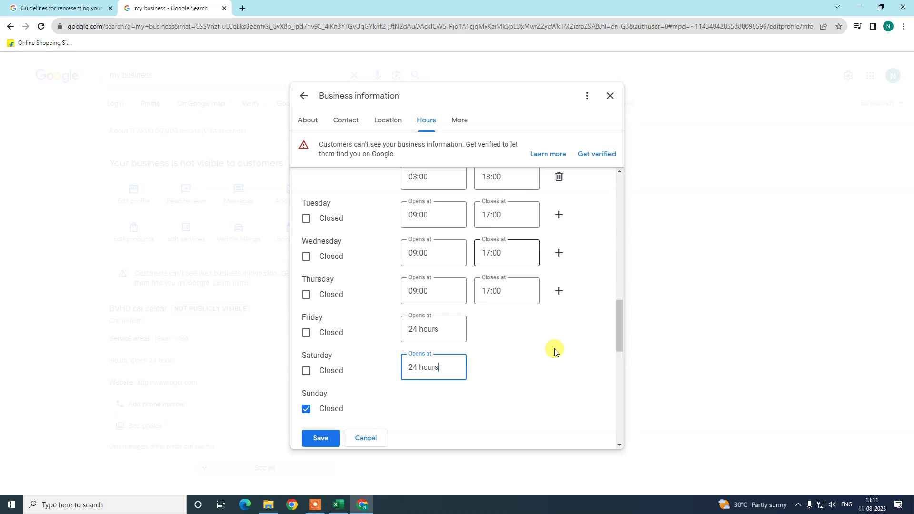
scroll(357, 326, "up", 3)
scroll(358, 326, "down", 4)
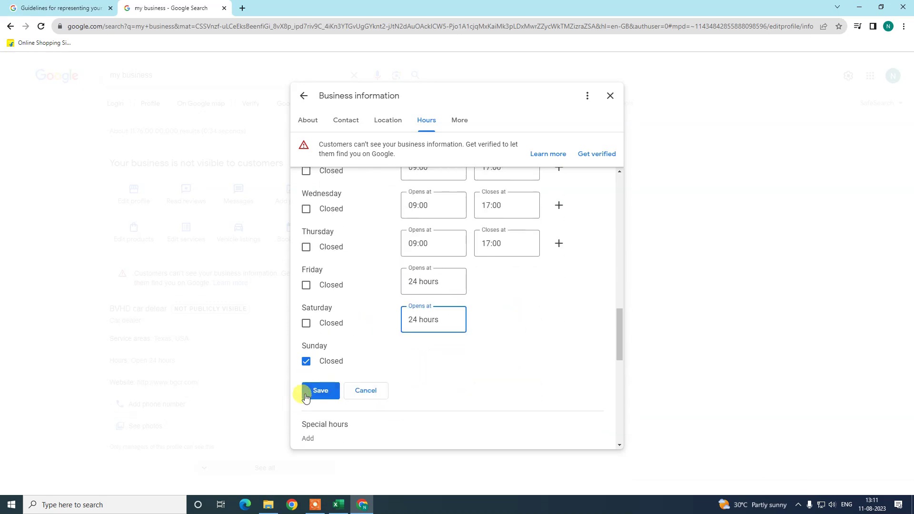
left_click(334, 388)
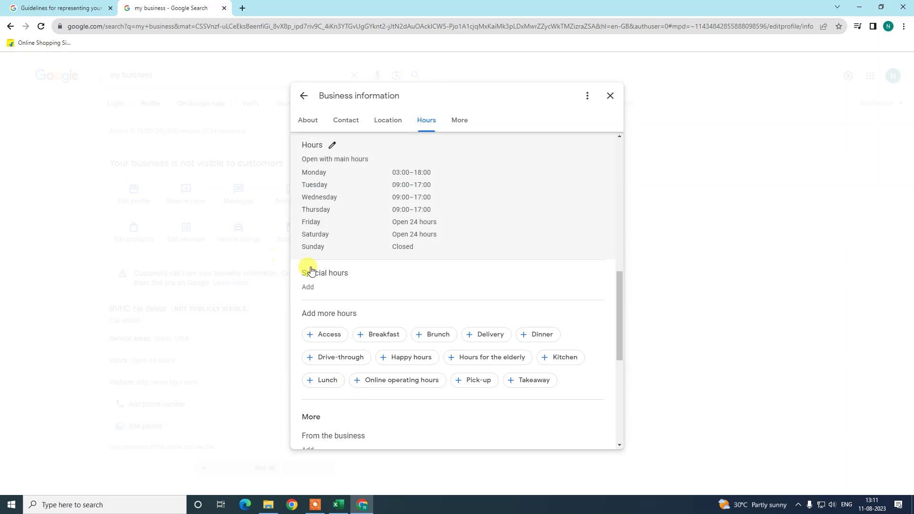
Step: Start editing special hours and add a new date, 12/08/2023
left_click(357, 275)
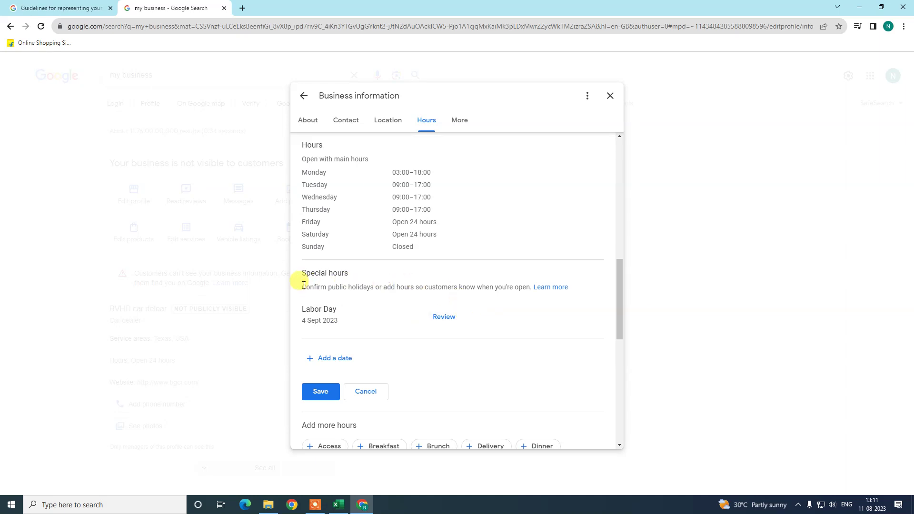
left_click_drag(303, 285, 335, 287)
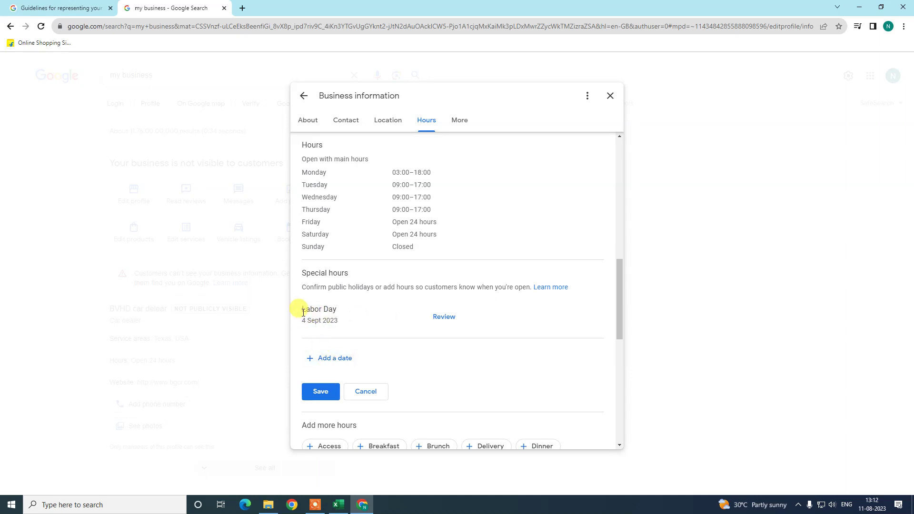
left_click_drag(303, 313, 284, 313)
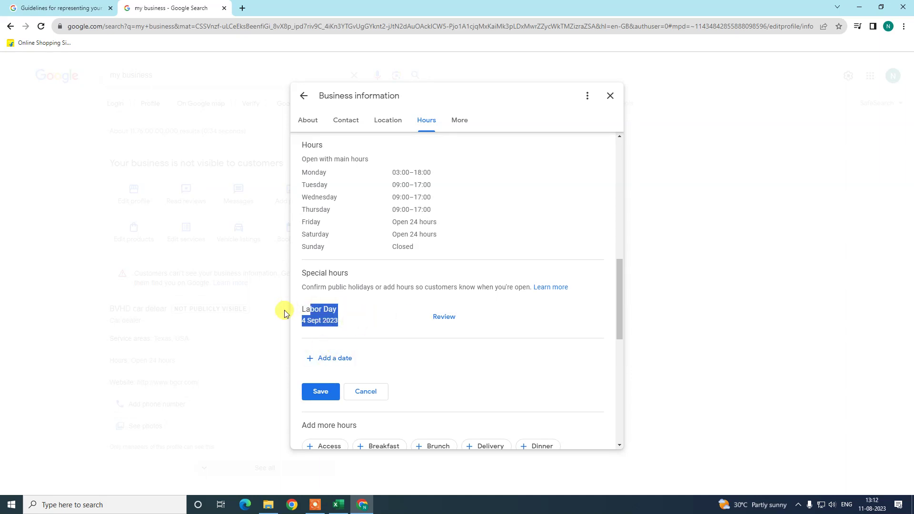
left_click(328, 358)
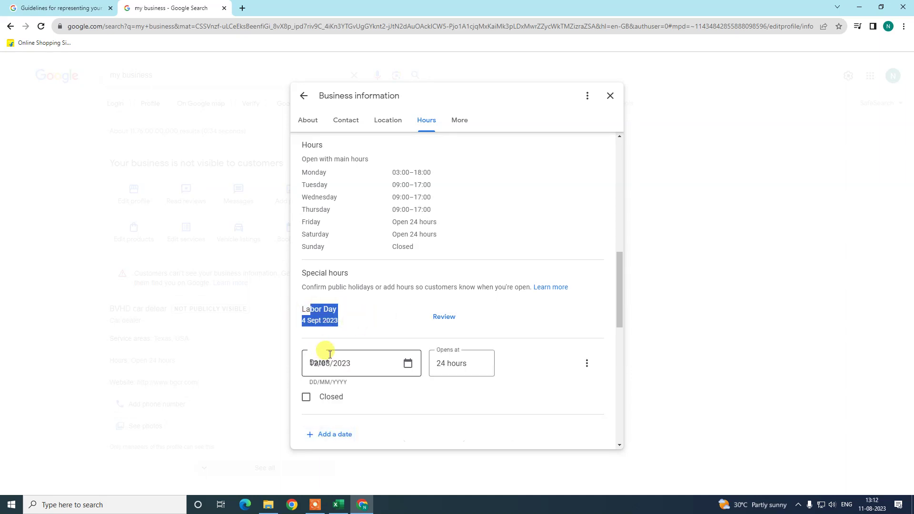
Step: Set the special date's hours to 02:00–15:30
left_click(460, 366)
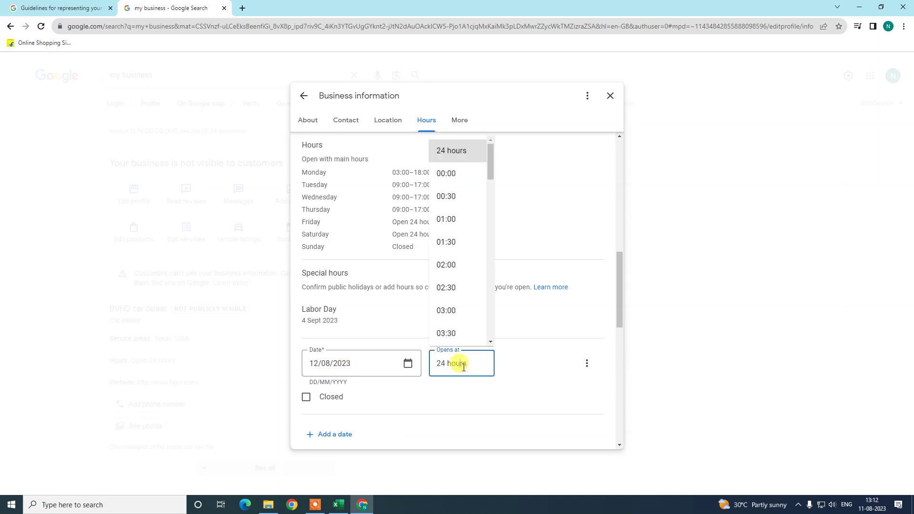
left_click(458, 268)
left_click(528, 367)
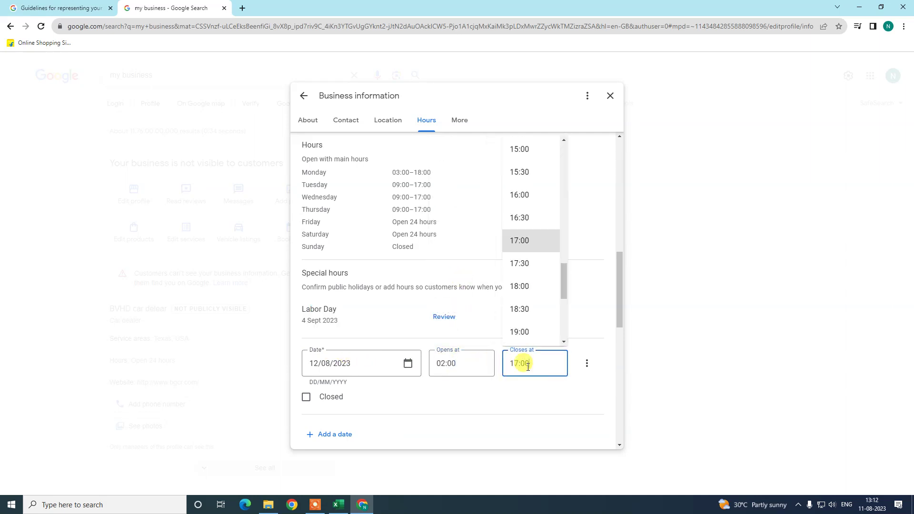
scroll(533, 267, "up", 2)
left_click(533, 267)
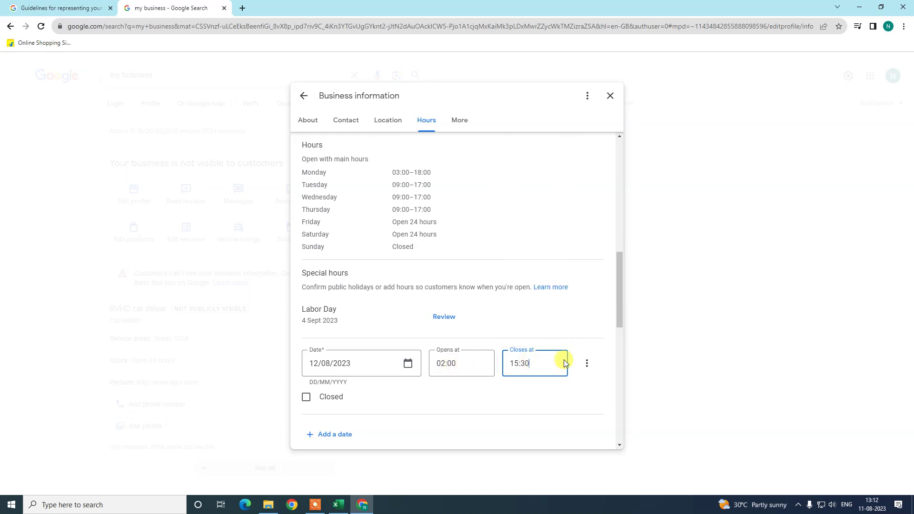
scroll(333, 364, "down", 1)
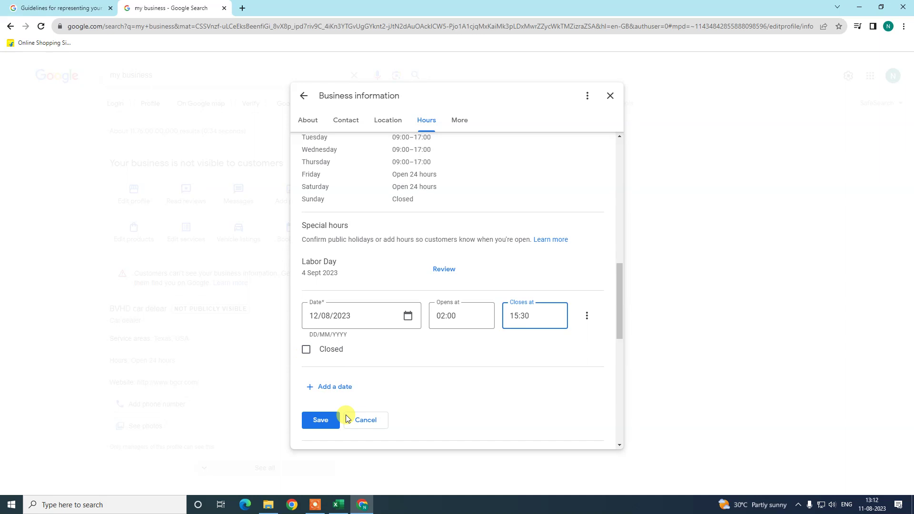
Step: Save the 12 Aug 2023 special hours of 02:00–15:30
left_click(318, 420)
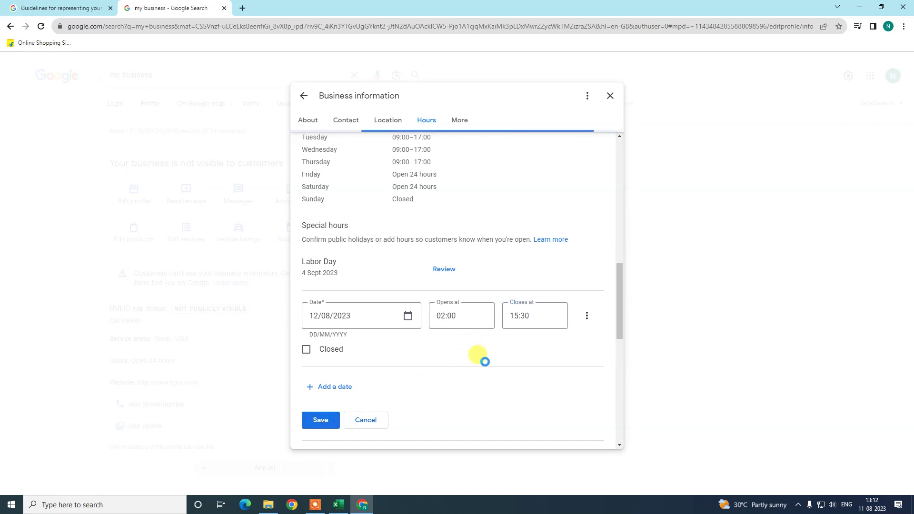
scroll(431, 338, "down", 3)
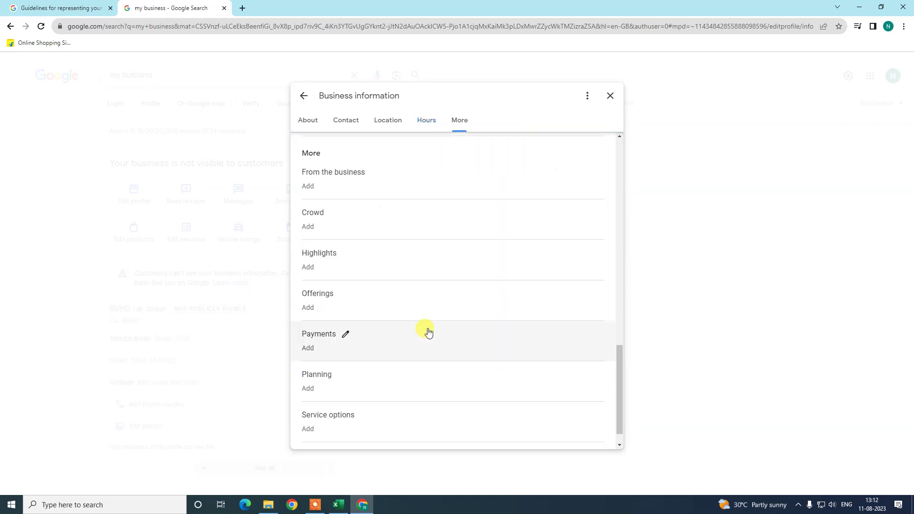
scroll(428, 331, "up", 4)
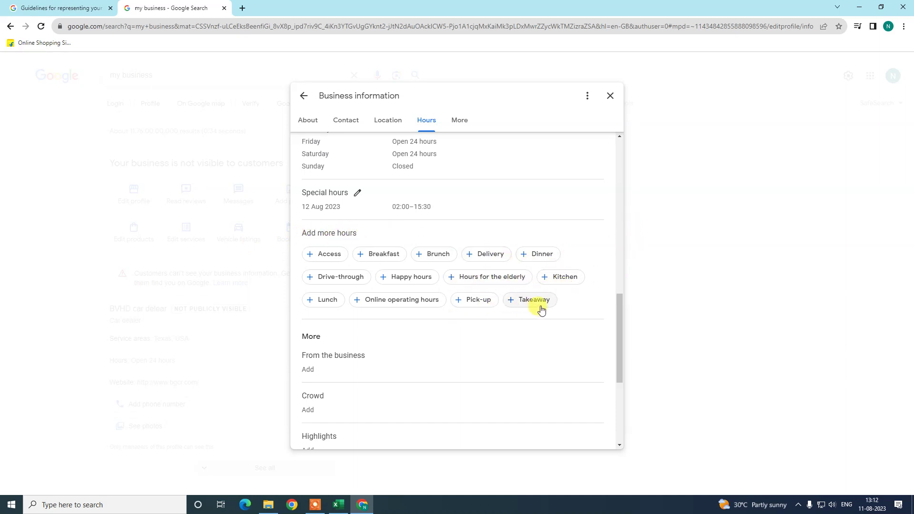
Step: Scroll through the editor to check it, then close Business information
scroll(405, 284, "down", 3)
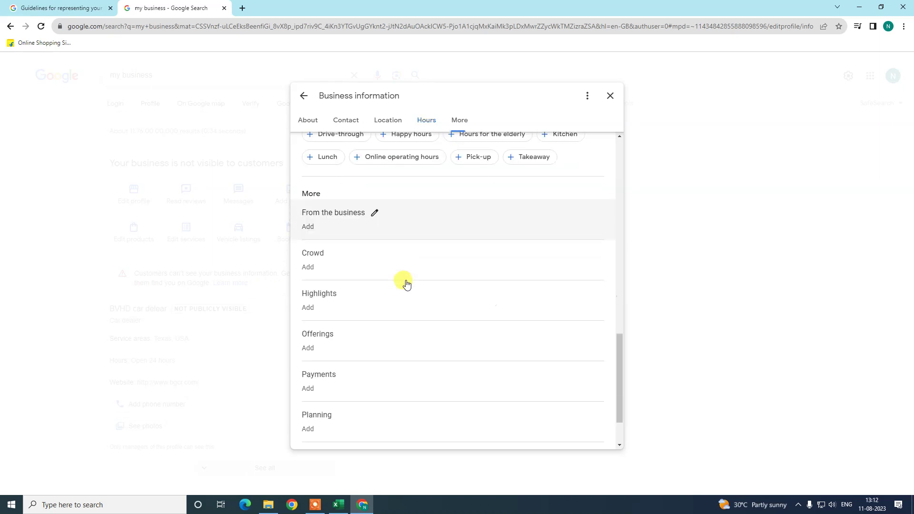
scroll(399, 262, "down", 2)
scroll(404, 259, "up", 12)
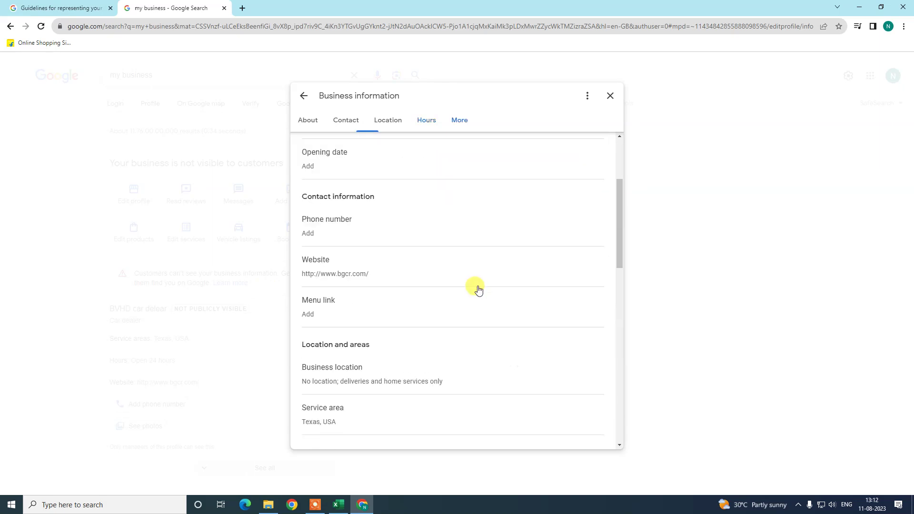
left_click(303, 95)
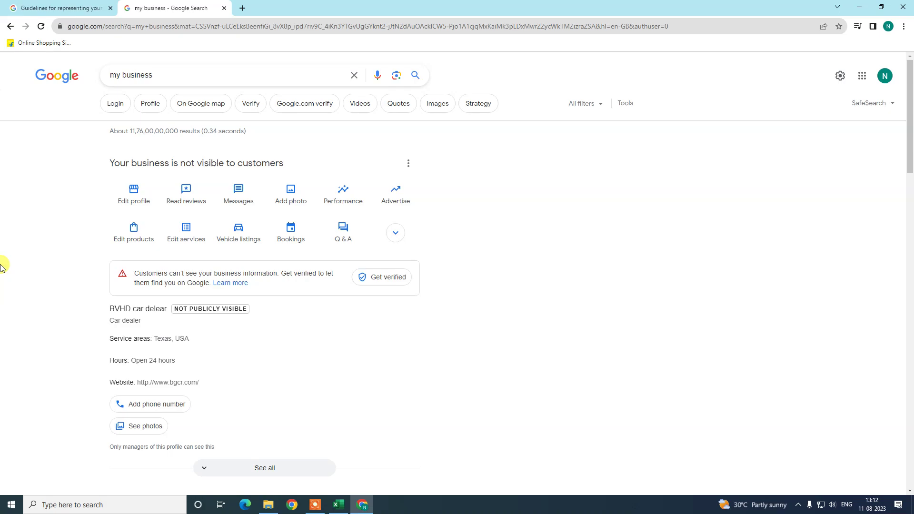
Step: Hide Chrome with Win+D to show the empty desktop
key("super+d")
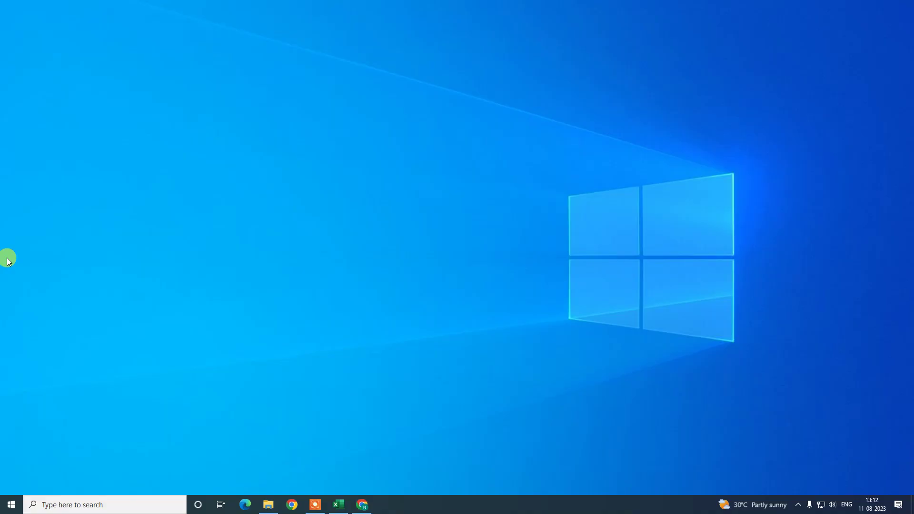